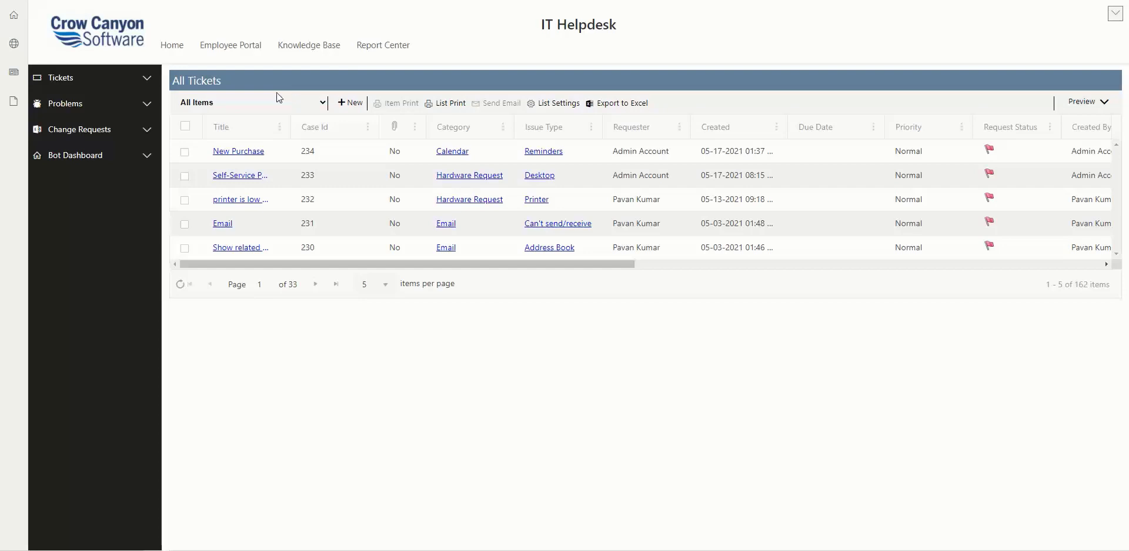
Step: Look through the views available for the All Tickets list in the IT Helpdesk
click(323, 104)
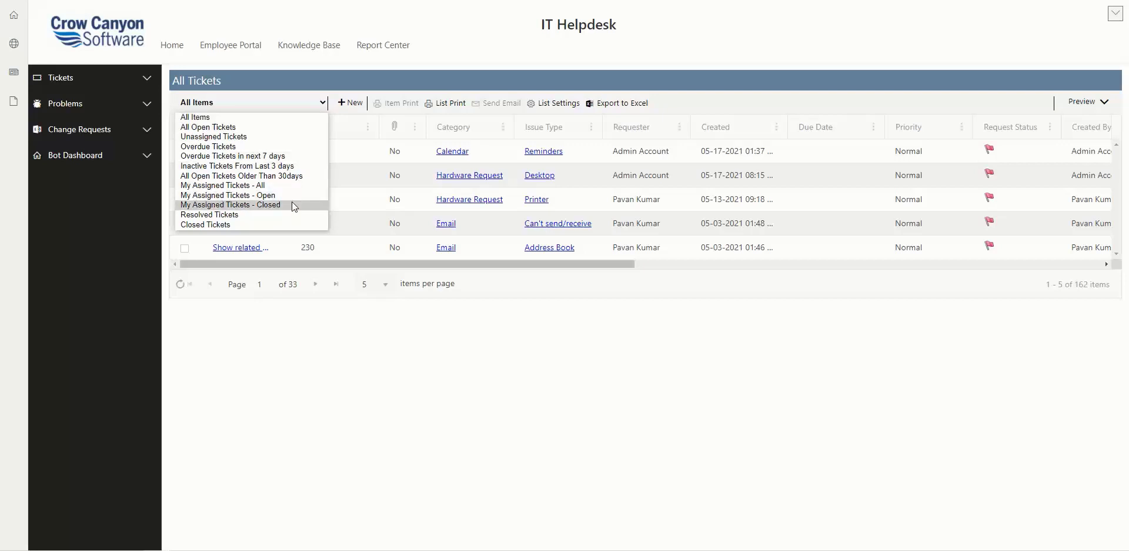
click(316, 82)
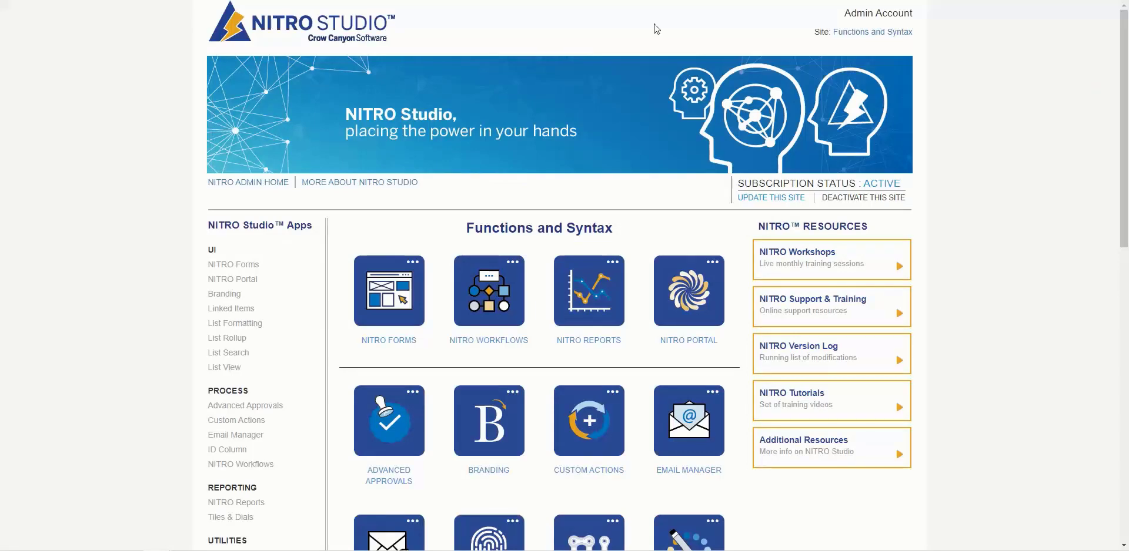
Step: In NITRO Studio, open the List View app and open the All Products list view definition for editing
drag(1124, 76, 1125, 228)
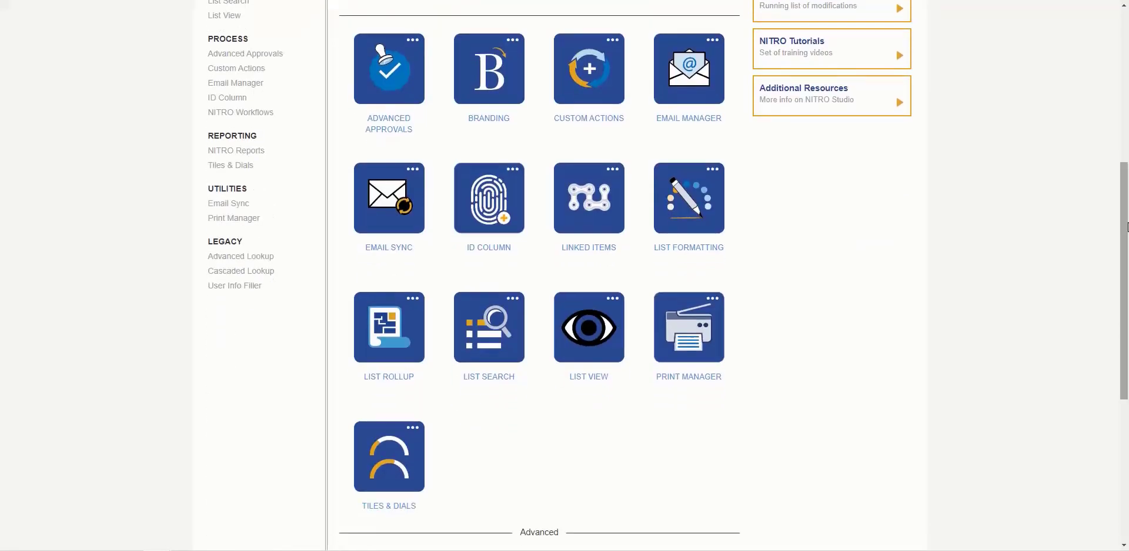
click(592, 330)
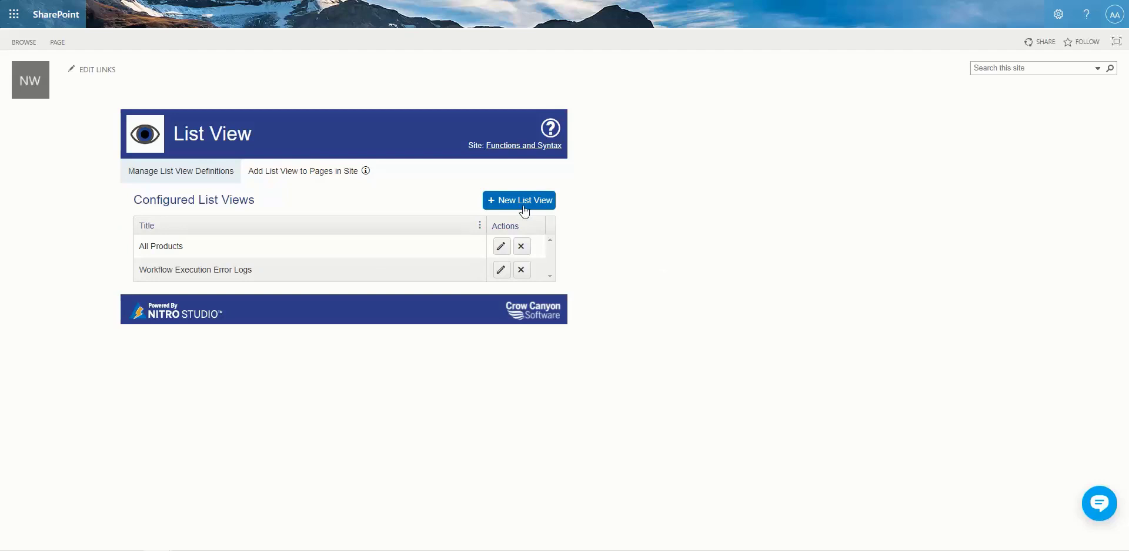
click(501, 249)
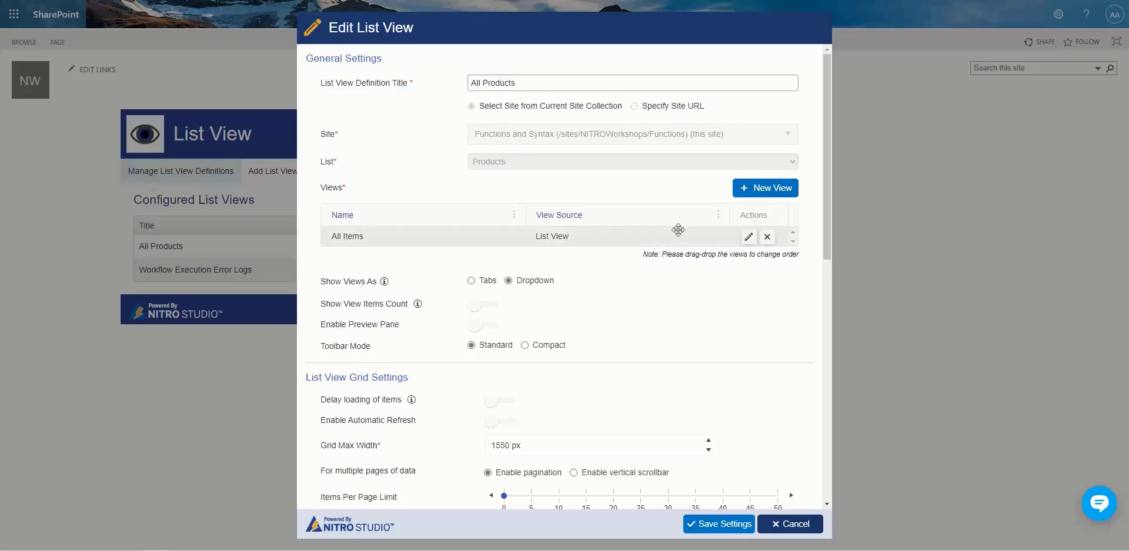
Step: Add a new view to the All Products definition with Query as its source and name it Inactive Products
click(748, 189)
click(555, 141)
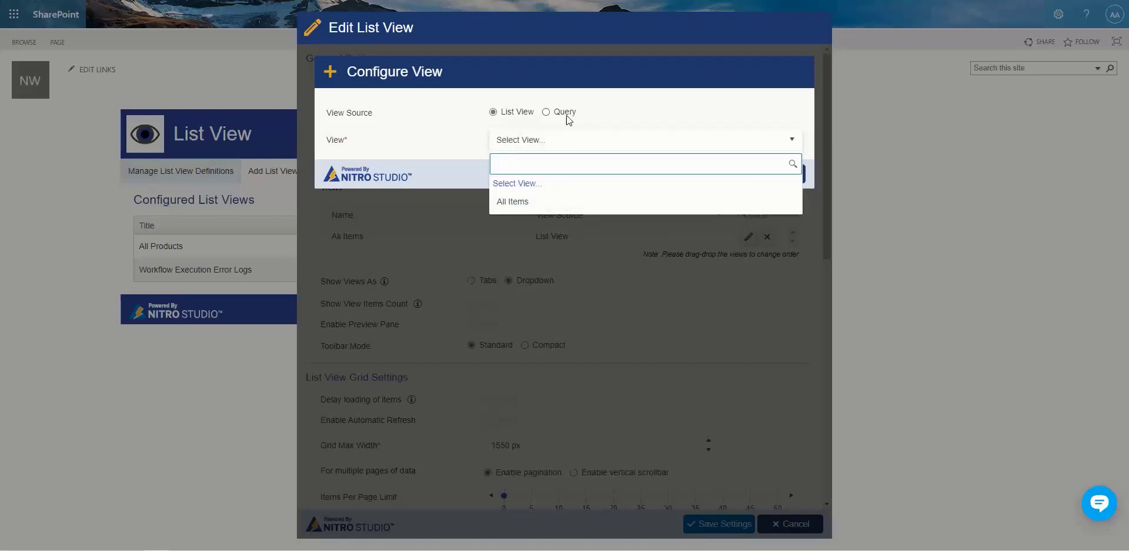
click(562, 116)
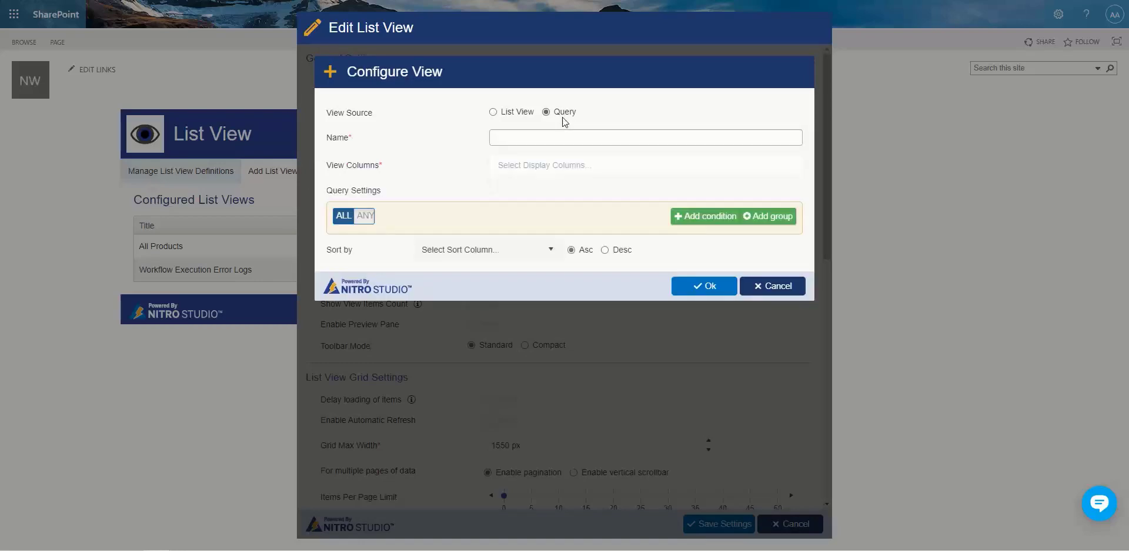
click(545, 137)
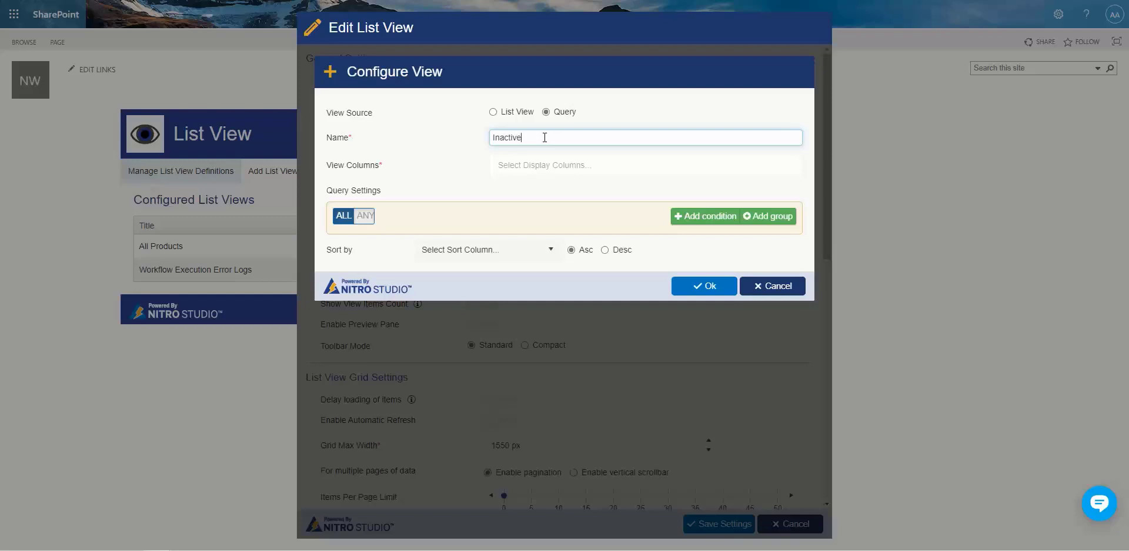
Step: Add a query condition to the Inactive Products view requiring ChoiceColumn to equal Inactive
click(685, 220)
click(380, 245)
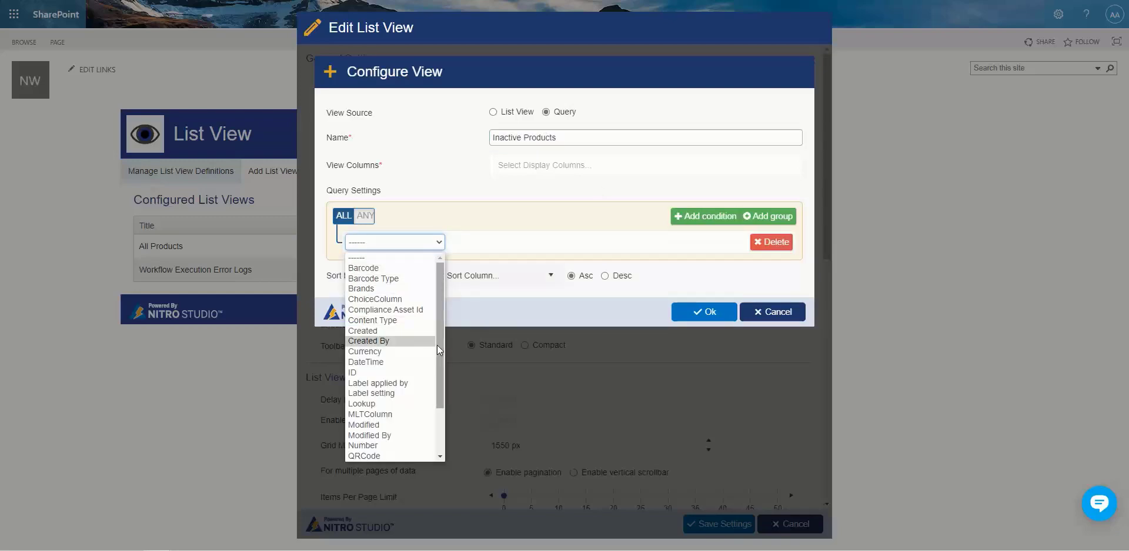
drag(443, 336, 436, 396)
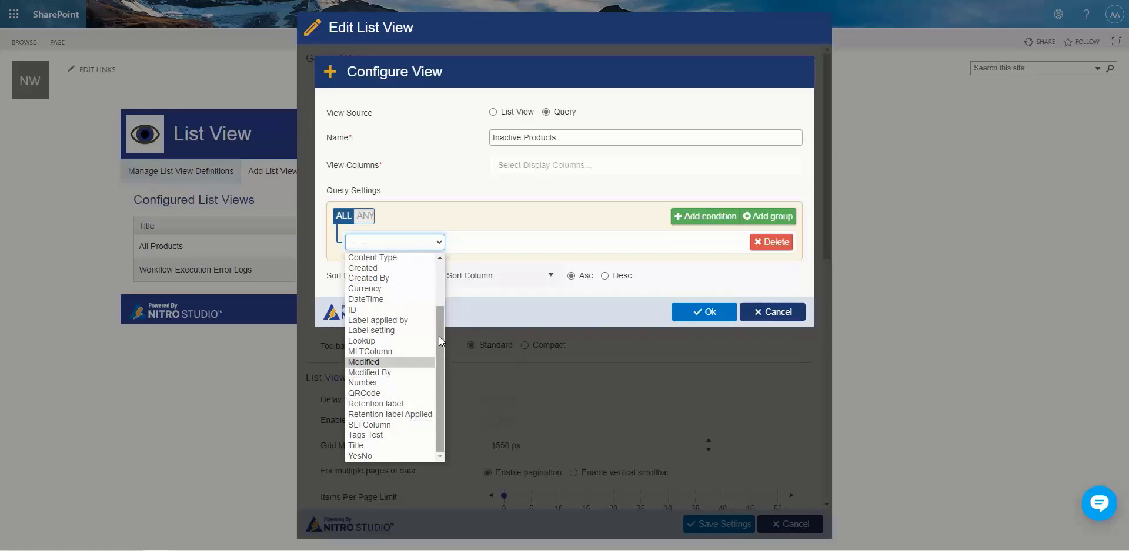
drag(440, 363, 436, 317)
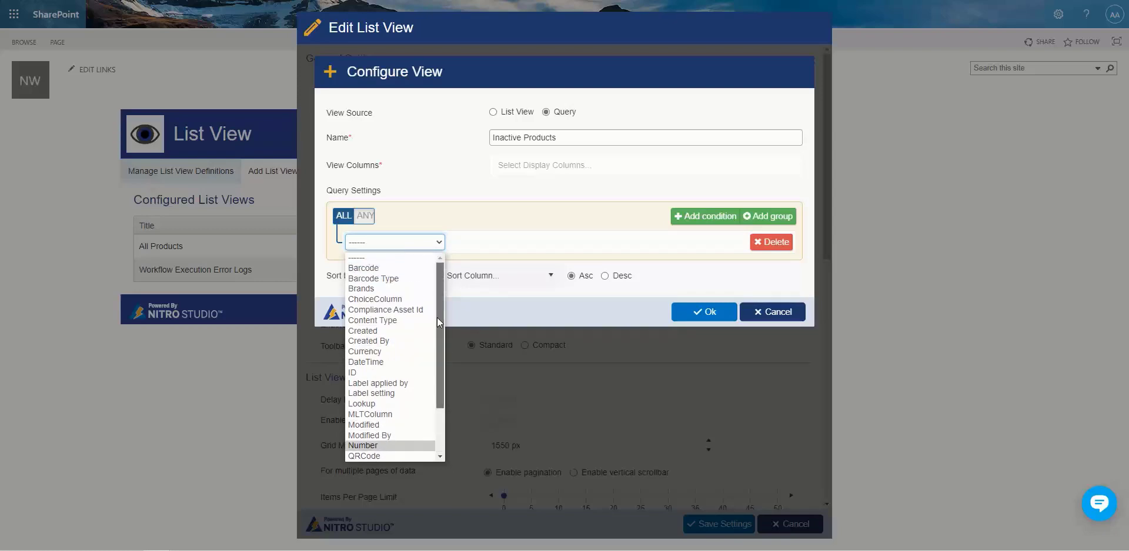
click(410, 298)
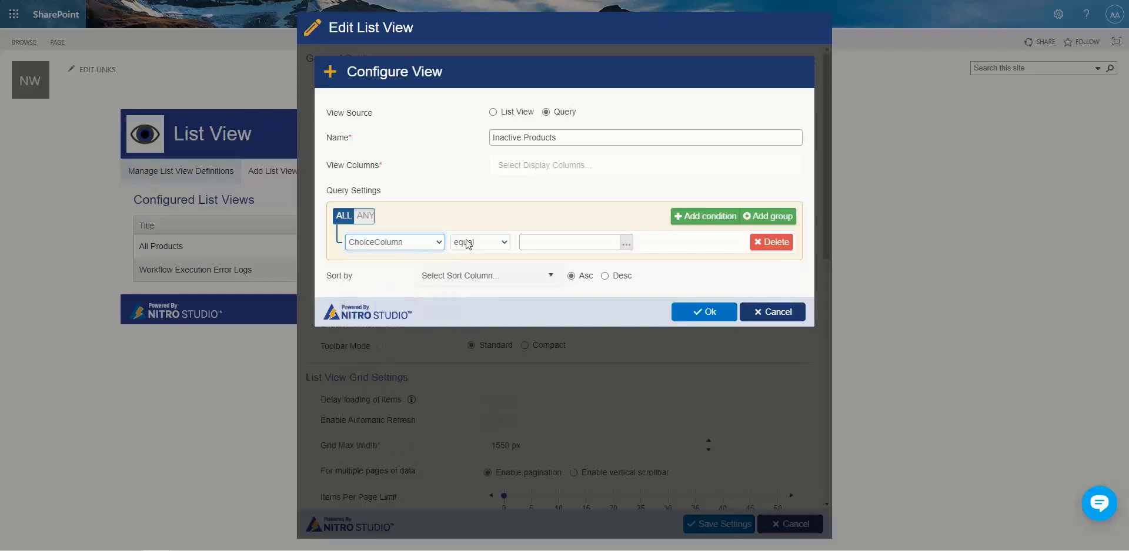
click(556, 239)
text(Inac)
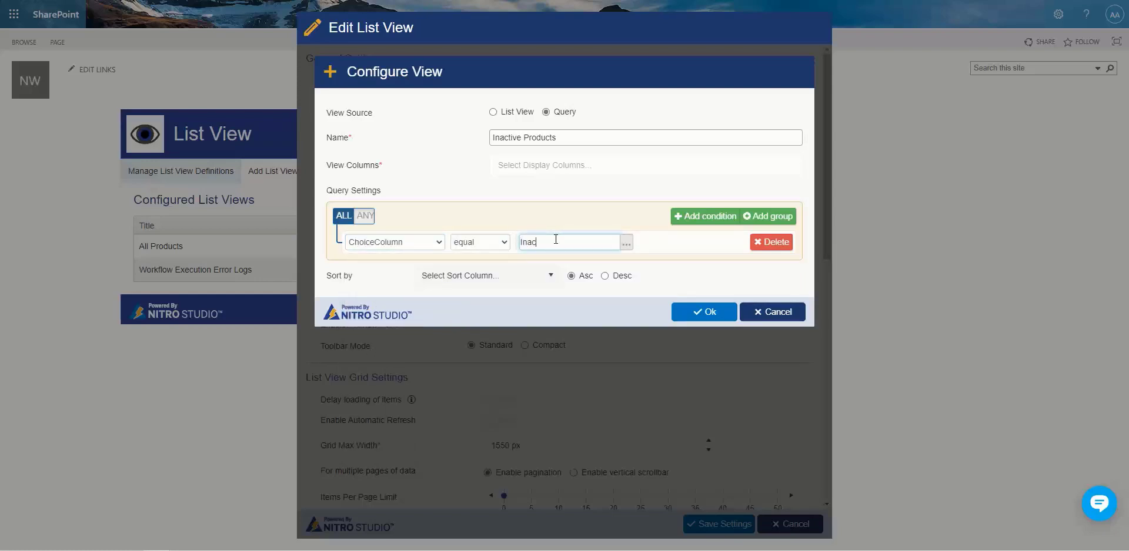
text(tive)
click(695, 311)
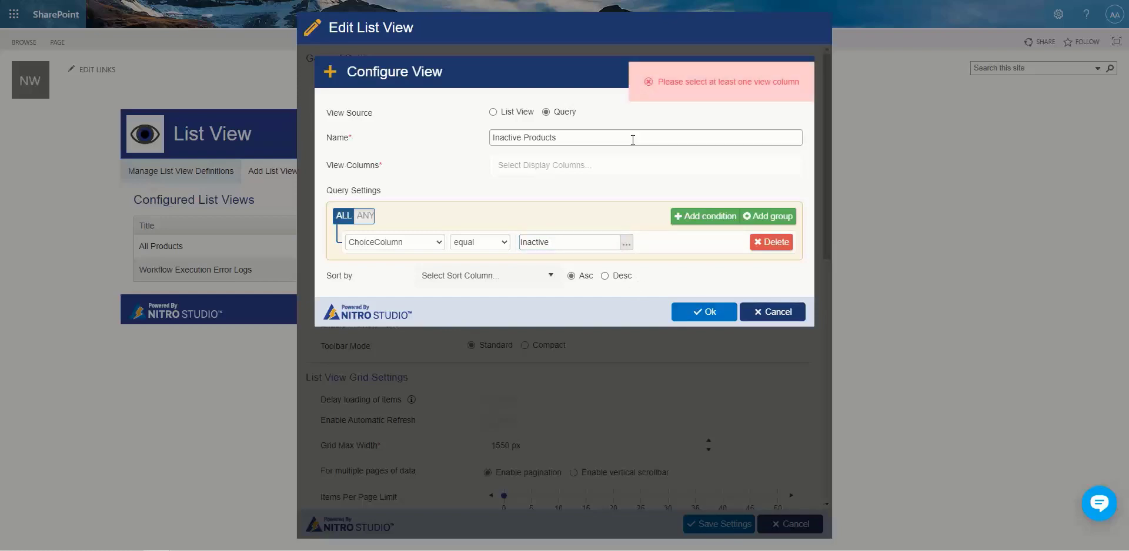
Step: Choose ID, Title and Modified as the view columns and confirm the Inactive Products view
click(498, 160)
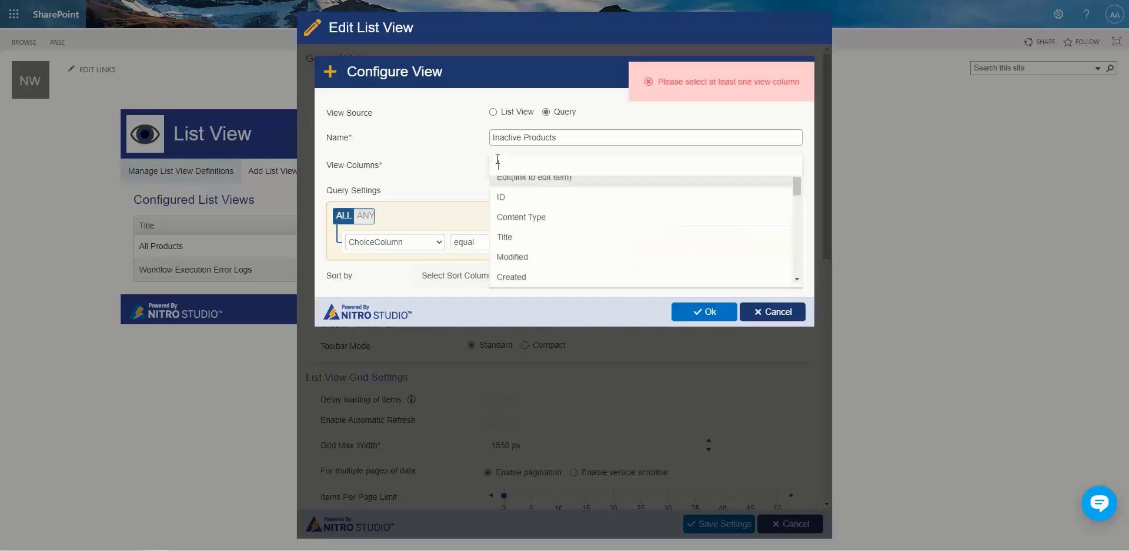
click(542, 203)
click(539, 247)
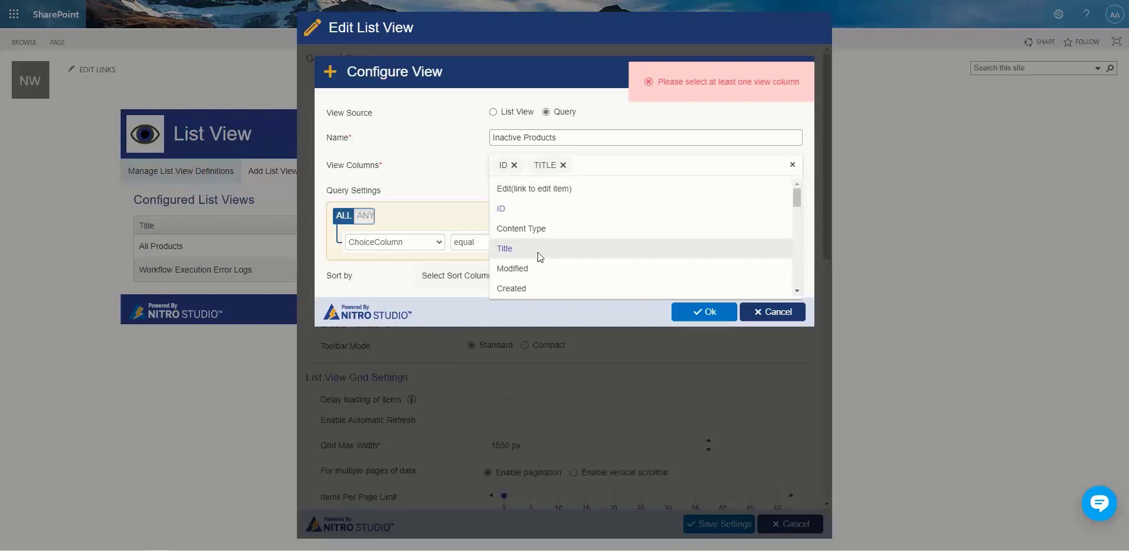
click(534, 274)
click(706, 314)
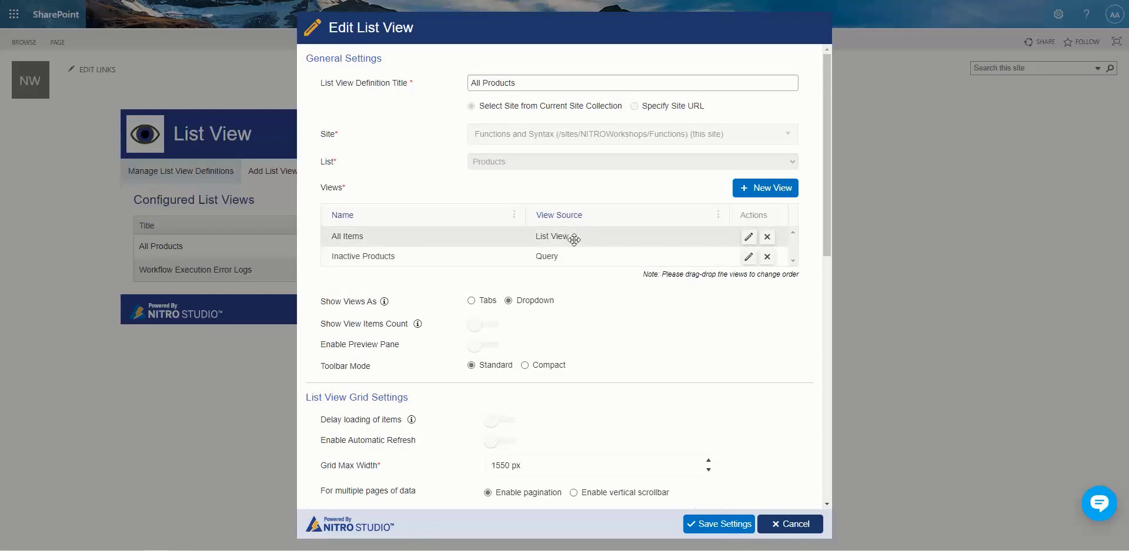
Step: Enable automatic refresh in the list view grid settings
drag(828, 152, 837, 224)
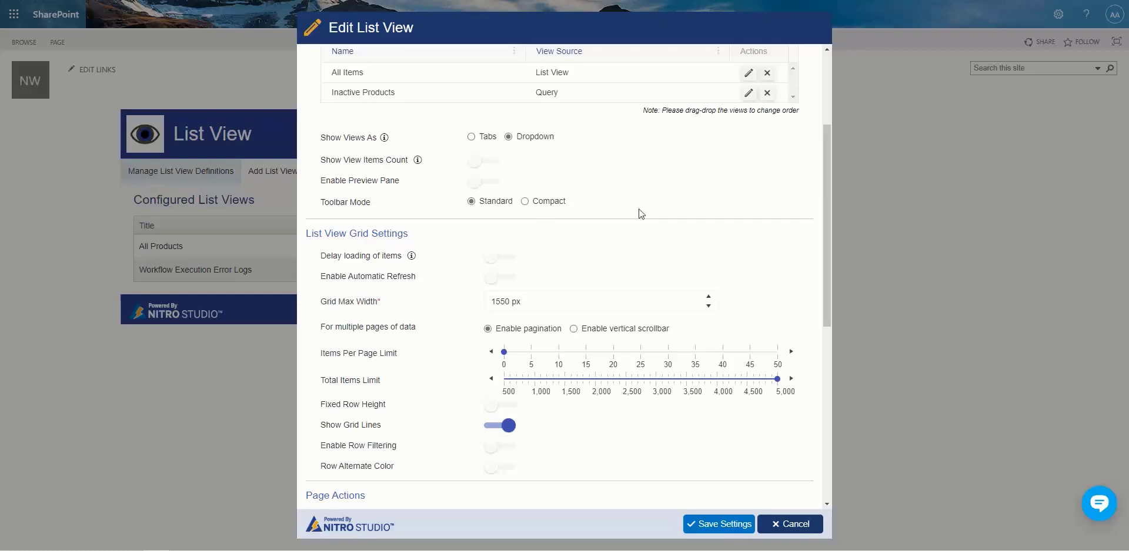
drag(824, 194, 831, 234)
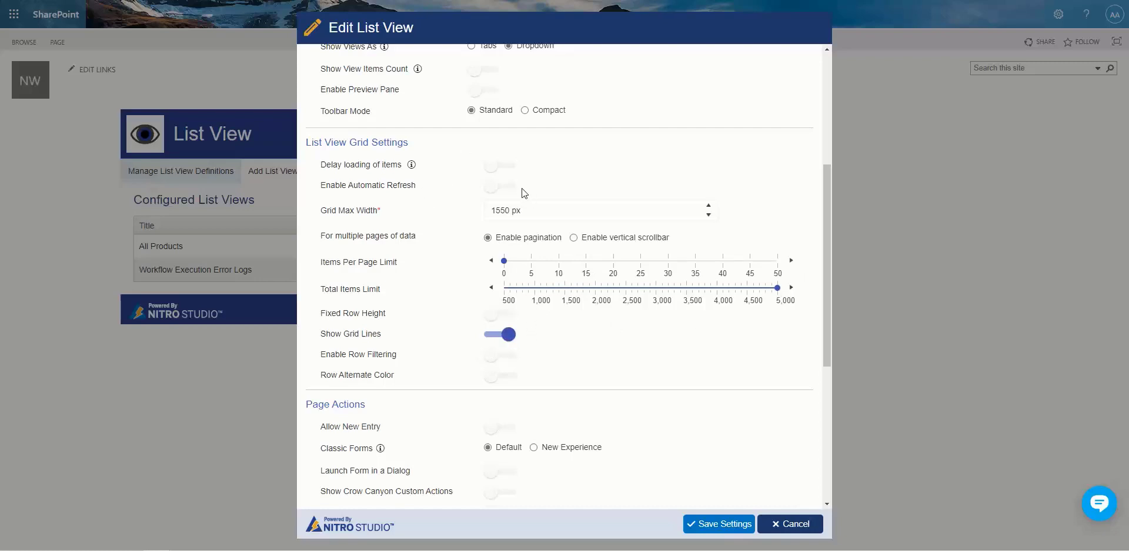
click(504, 187)
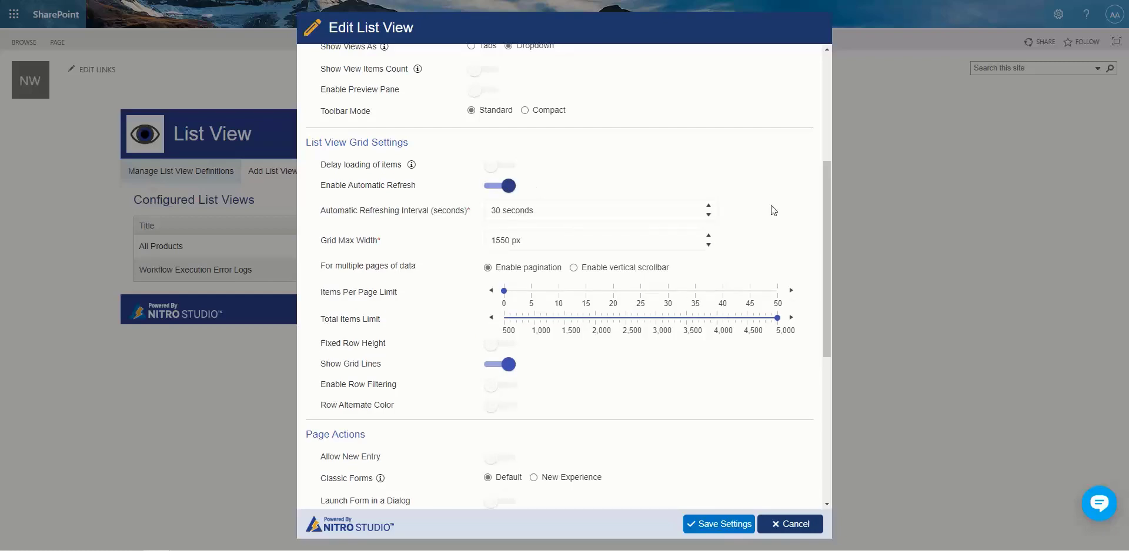
Step: In the page actions, allow new entries with New Experience forms, launch forms in a dialog, and show Crow Canyon custom actions
drag(826, 206, 830, 328)
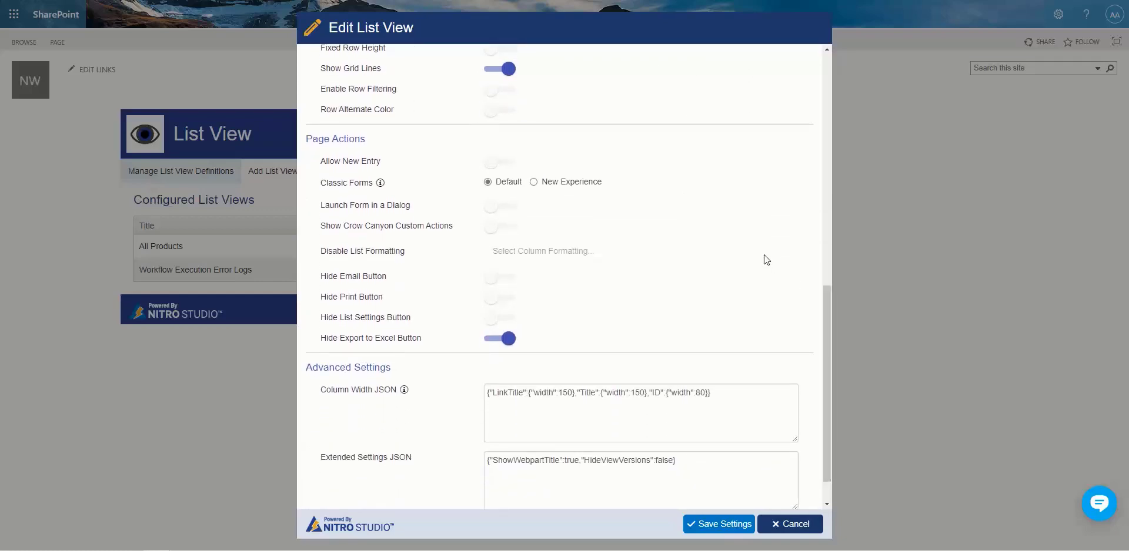
click(499, 162)
click(493, 209)
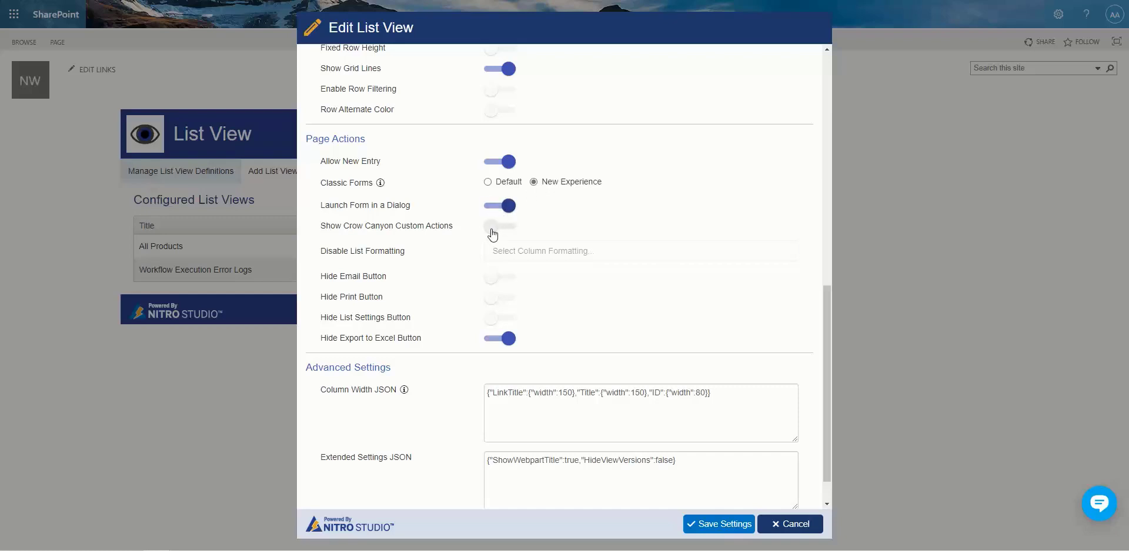
click(493, 228)
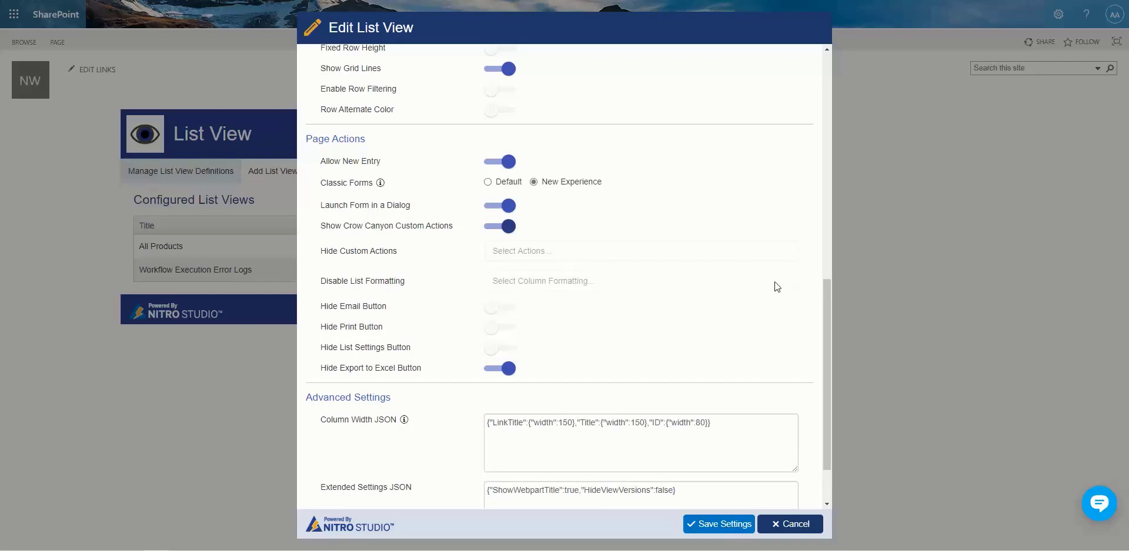
Step: Hide the email, print and list settings buttons in the page actions
scroll(827, 281, down, 1)
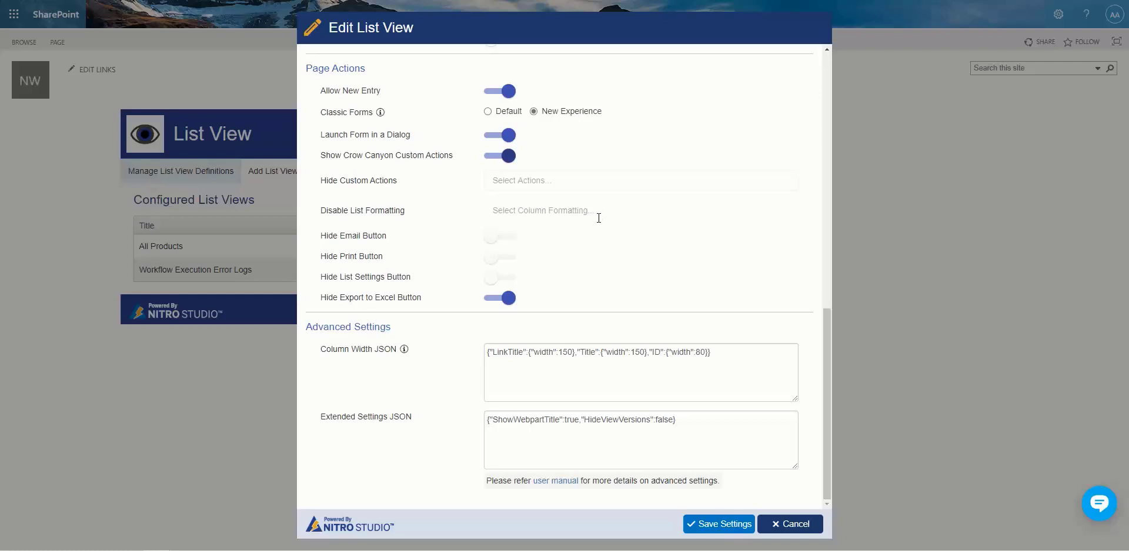
click(490, 238)
click(492, 258)
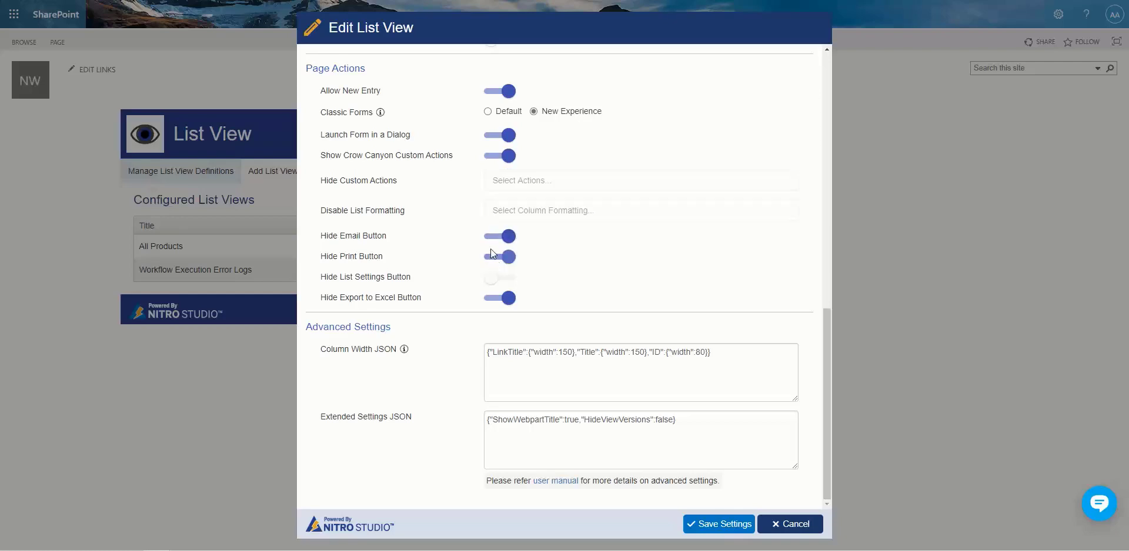
click(490, 282)
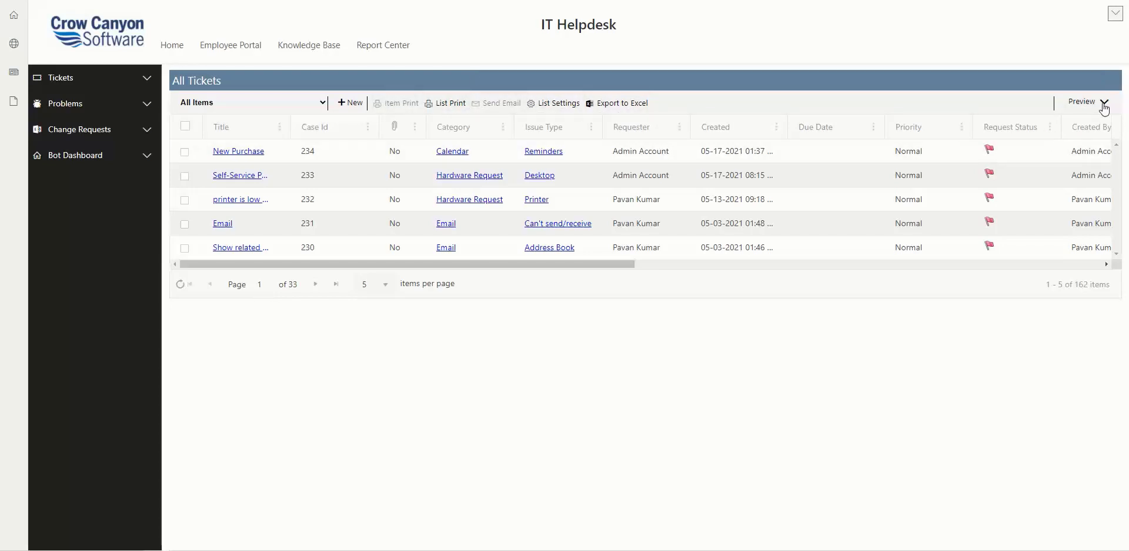
Step: In the IT Helpdesk ticket list, select the New Purchase ticket and preview it on the right in Edit mode, then in Display mode
click(185, 152)
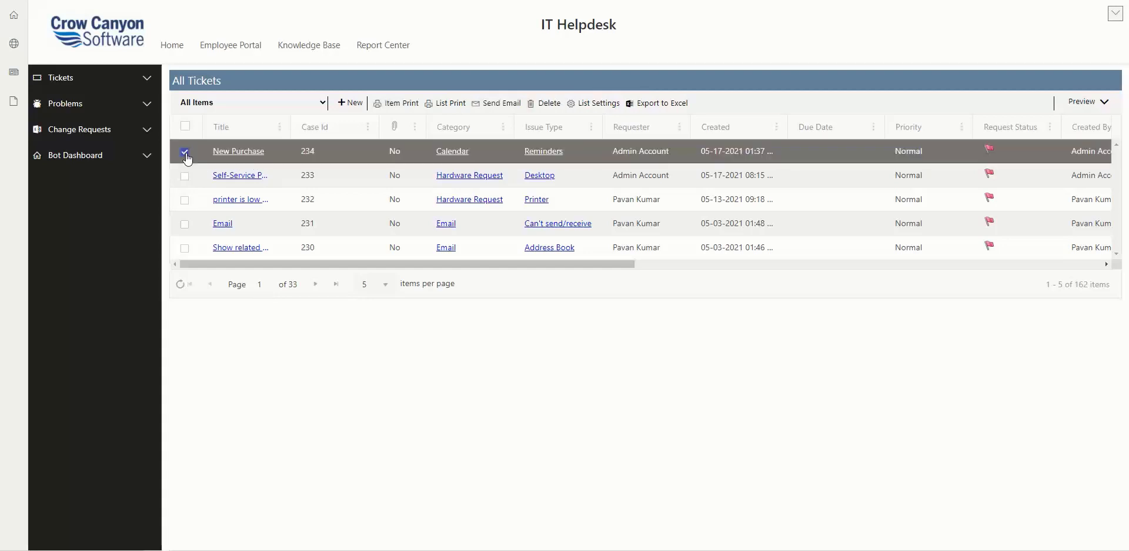
click(1063, 103)
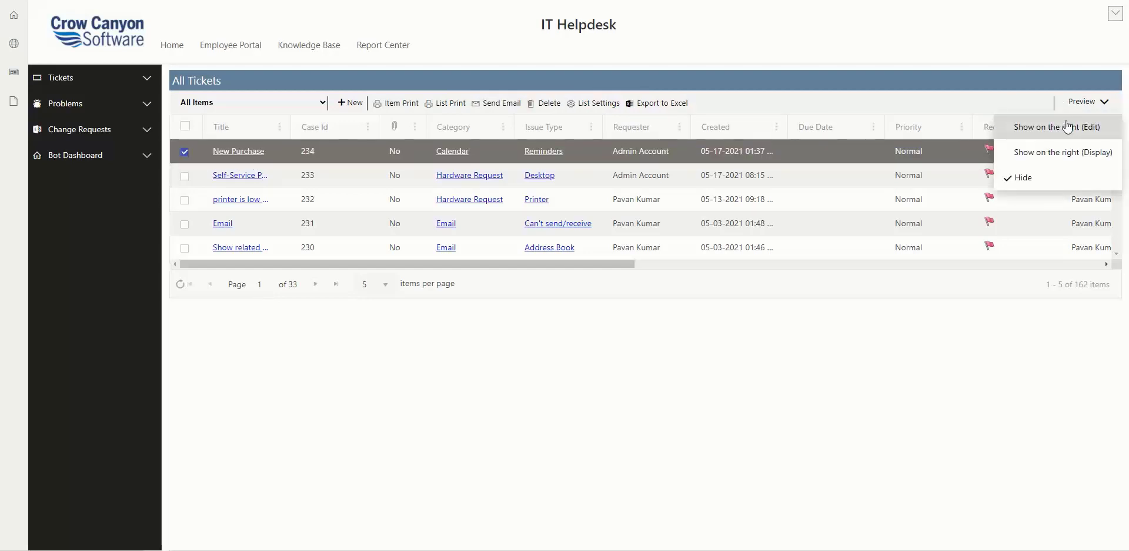
click(1069, 125)
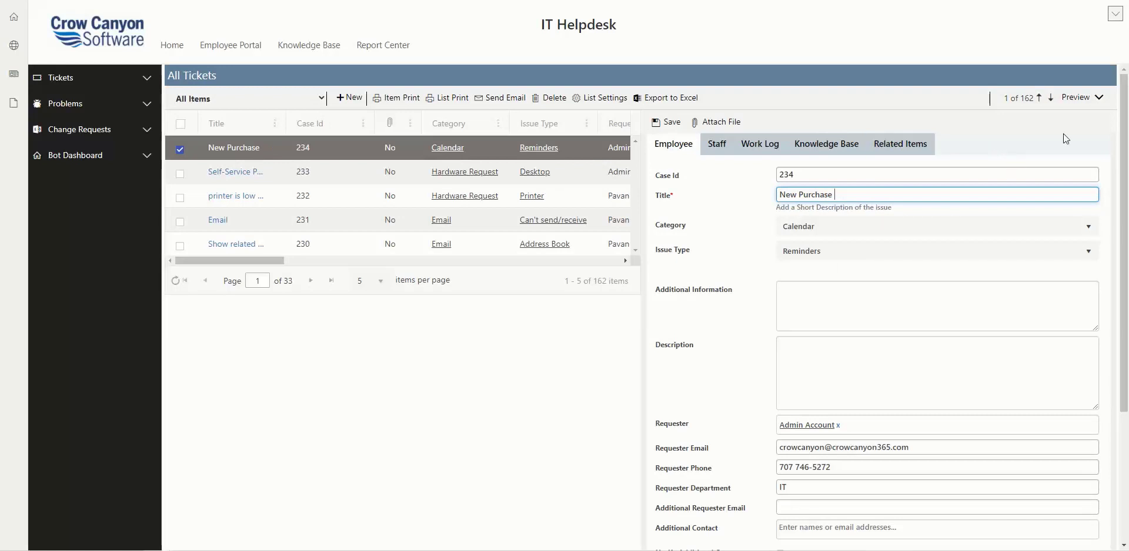
click(1097, 100)
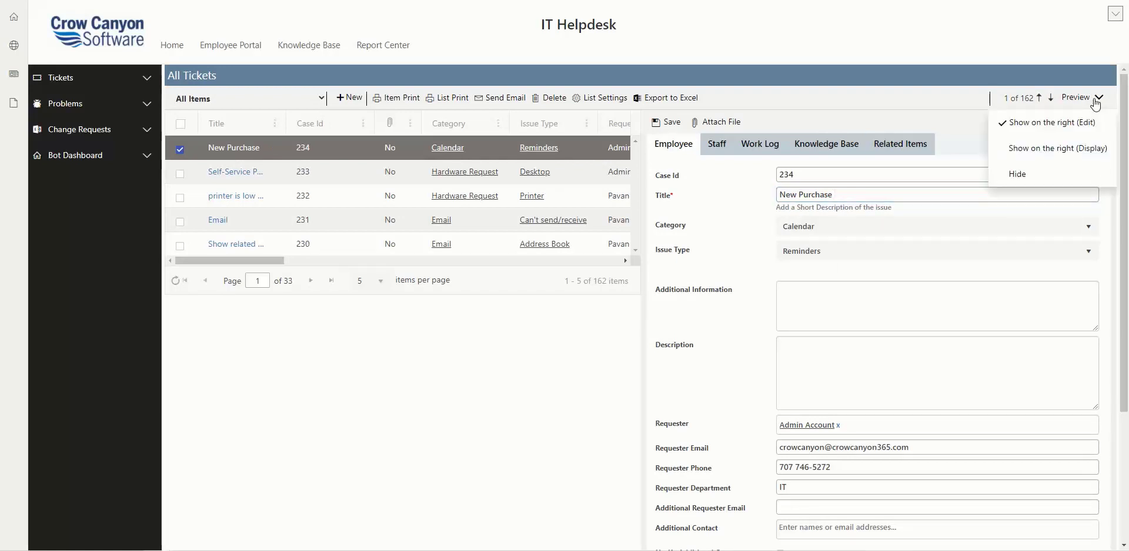
click(1081, 151)
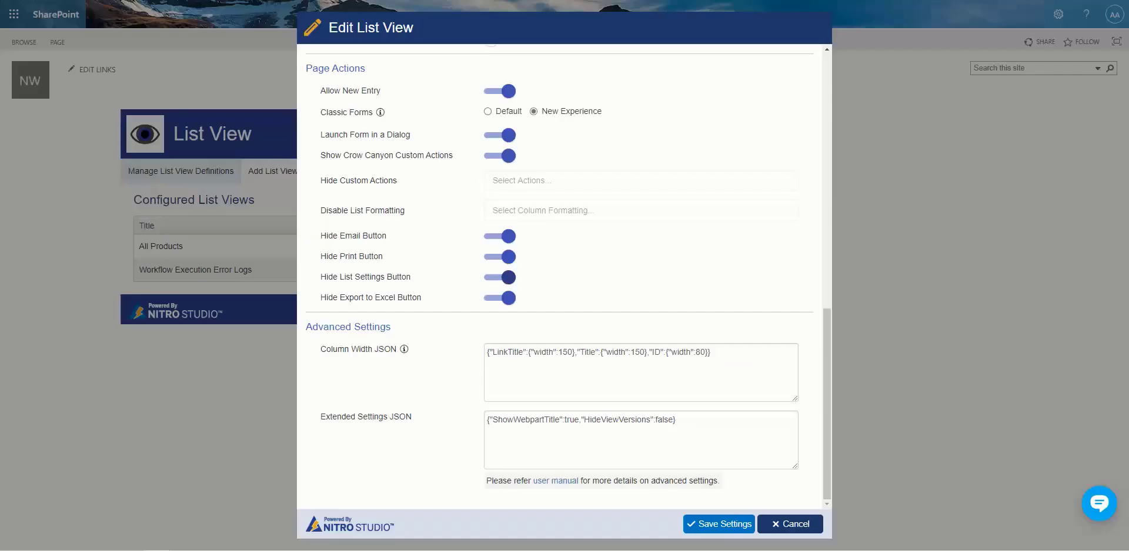
Step: Enable the preview pane in the All Products list view definition
drag(821, 353, 835, 169)
click(492, 167)
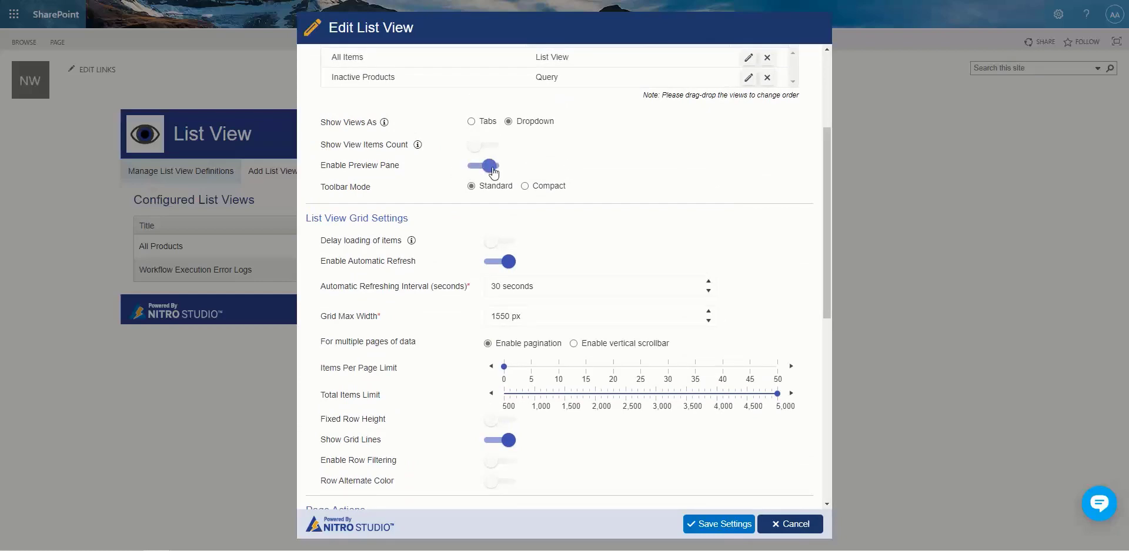
drag(829, 200, 829, 405)
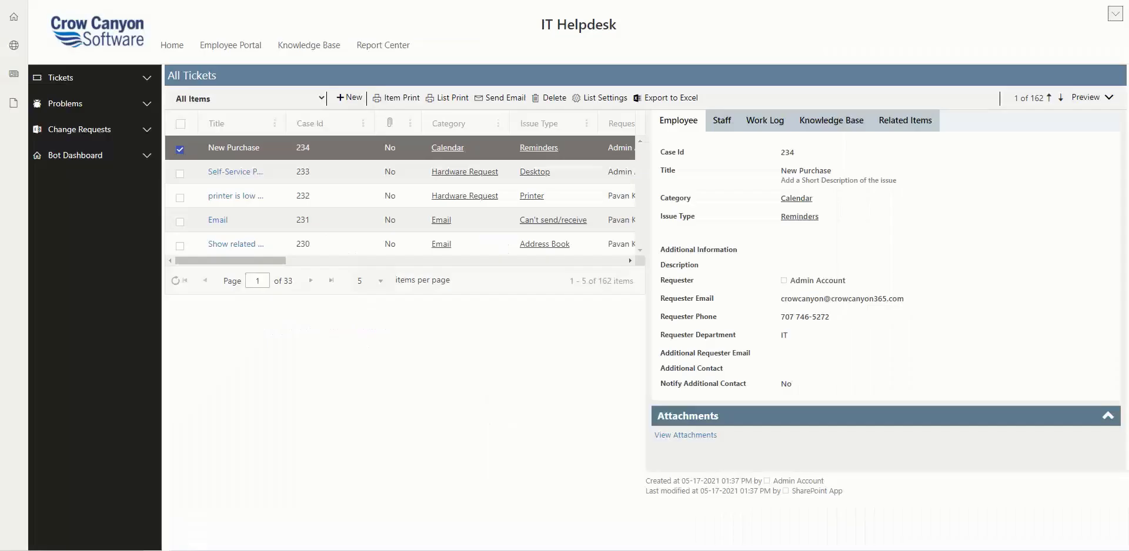
Step: Narrow the Category, attachment and Case Id columns in the IT Helpdesk All Tickets list
mouse_move(509, 122)
mouse_down()
mouse_move(536, 124)
mouse_move(478, 125)
mouse_move(492, 123)
mouse_up()
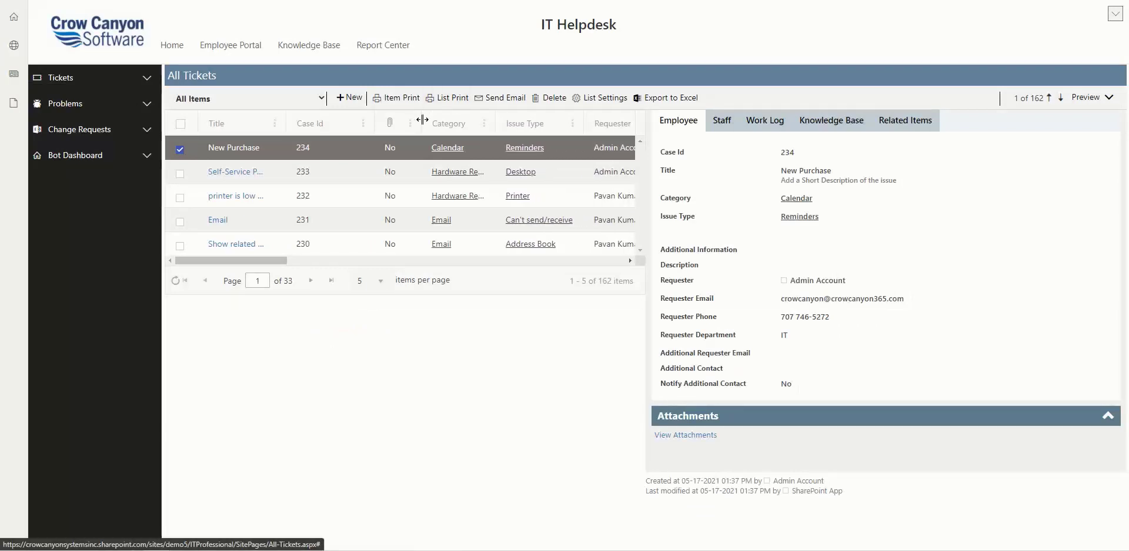
drag(413, 125, 356, 125)
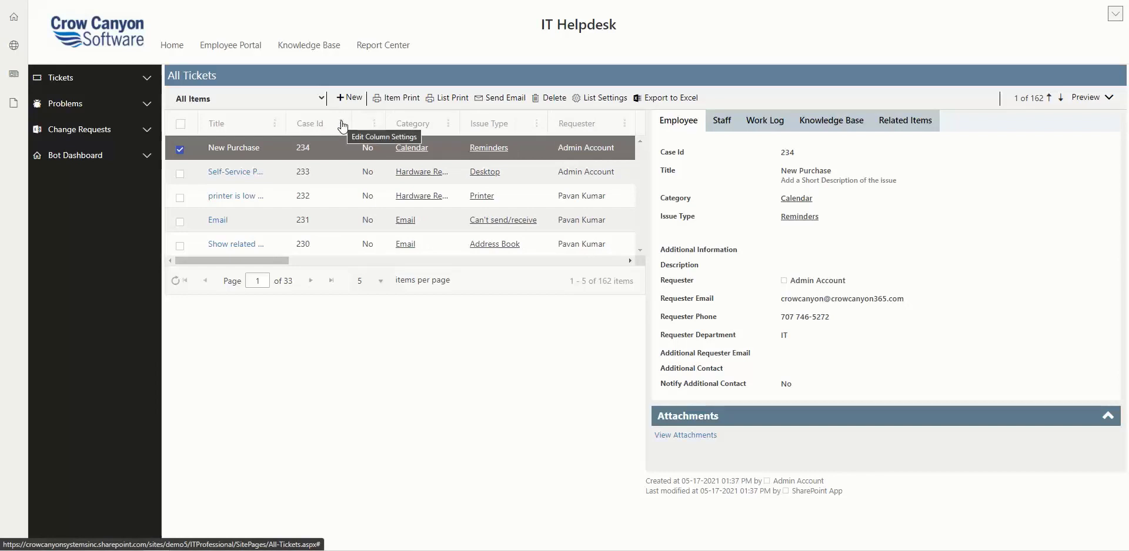
Step: Try to filter the All Tickets list by the Case Id column with the Is equal to condition
click(342, 125)
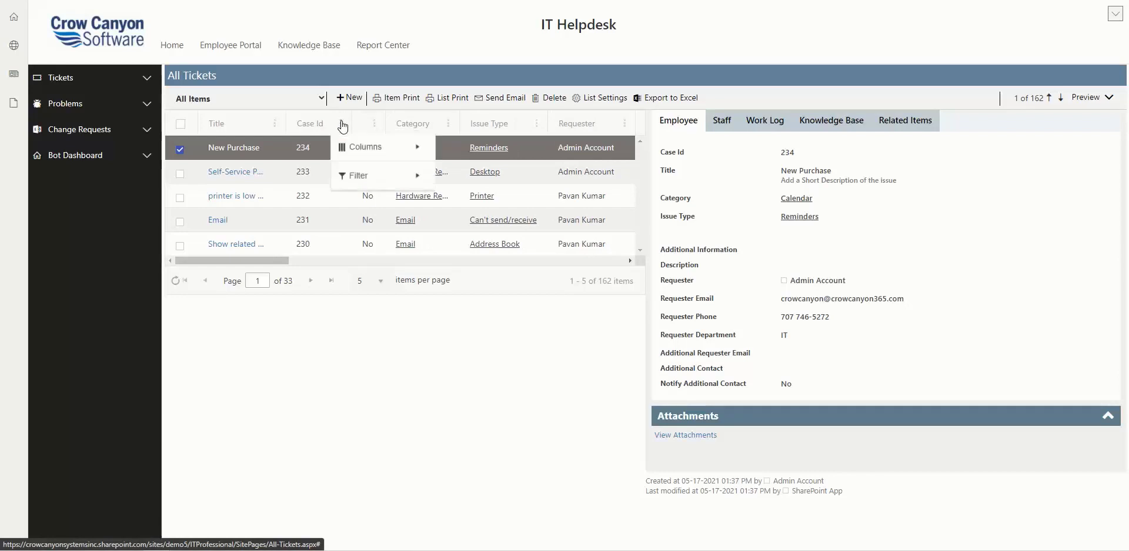
mouse_move(372, 233)
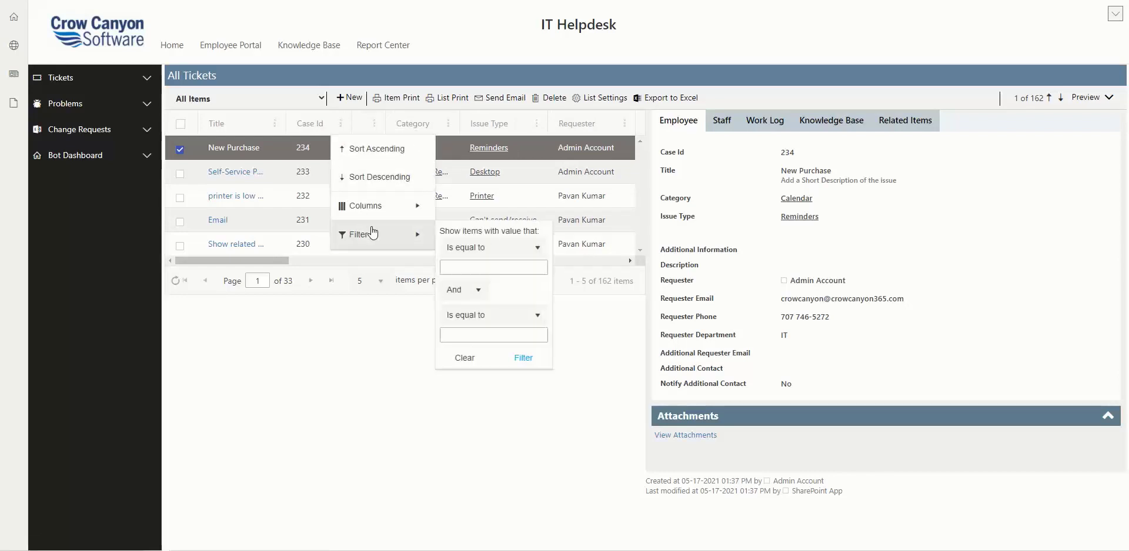
click(462, 268)
click(513, 357)
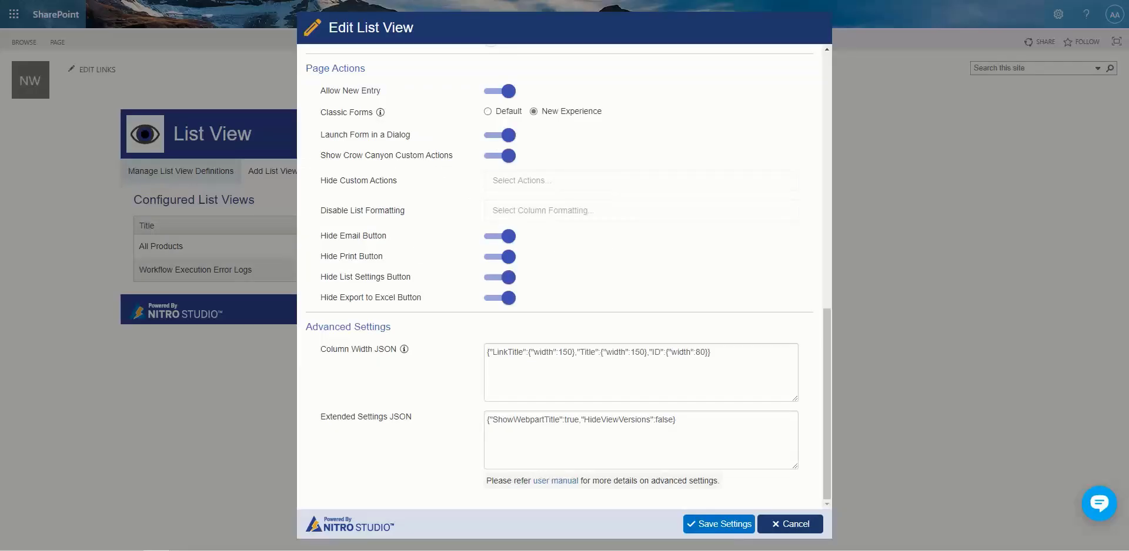
Step: Enable row filtering in the grid settings of the All Products list view definition
drag(824, 339, 818, 217)
click(488, 318)
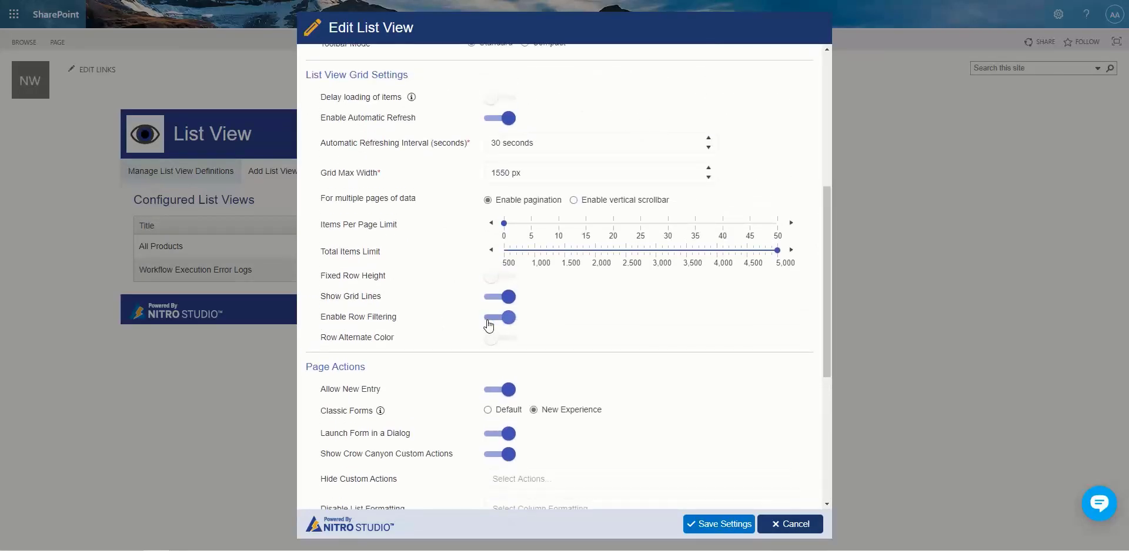
click(487, 321)
drag(824, 342, 820, 176)
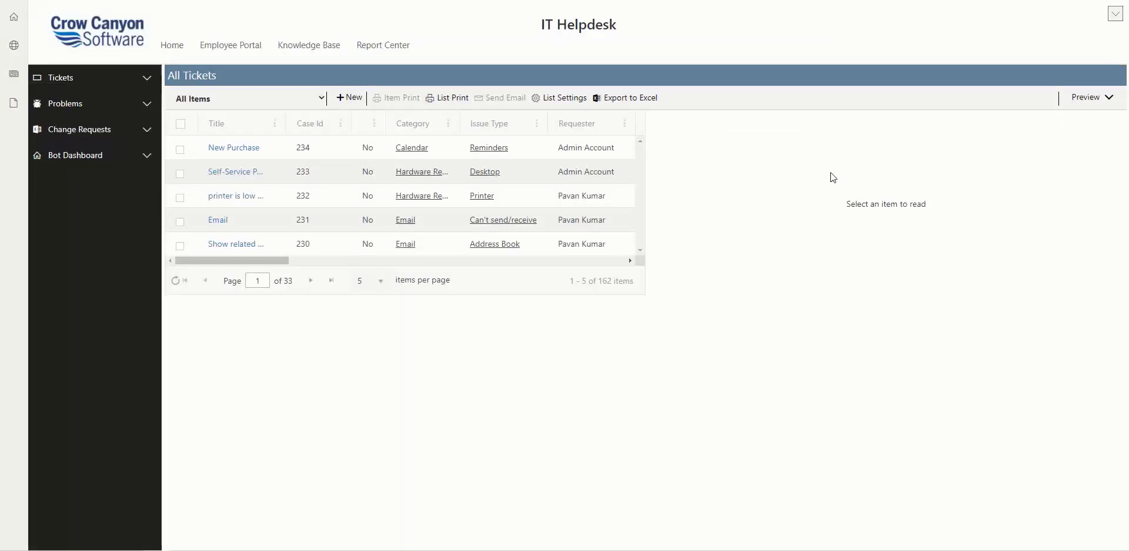
Step: Turn off the preview pane in the IT Helpdesk All Tickets list so the grid uses the full width
click(1088, 100)
click(1046, 175)
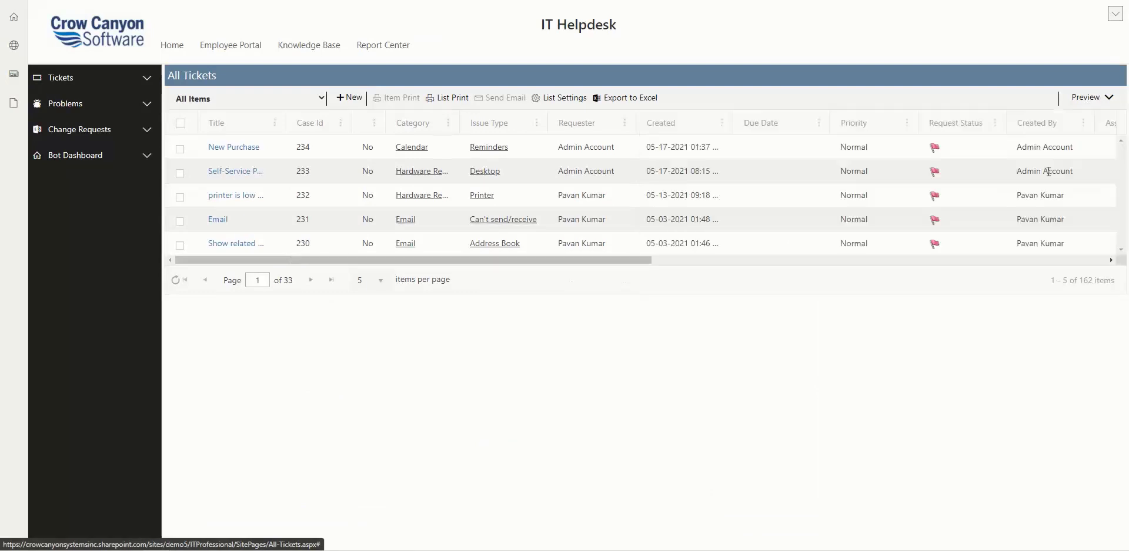